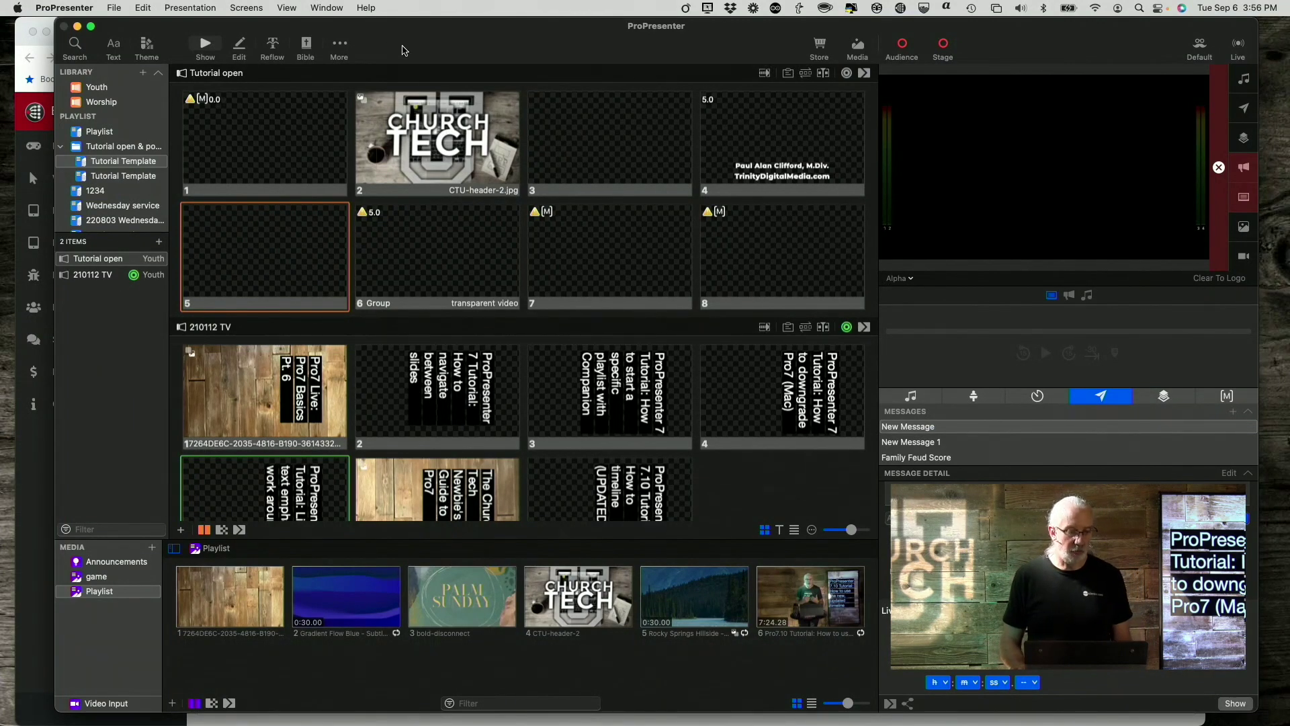
Step: Quit ProPresenter 7.10.1 with Cmd+Q to bring up the quit confirmation
{"action": "key", "text": "super+q"}
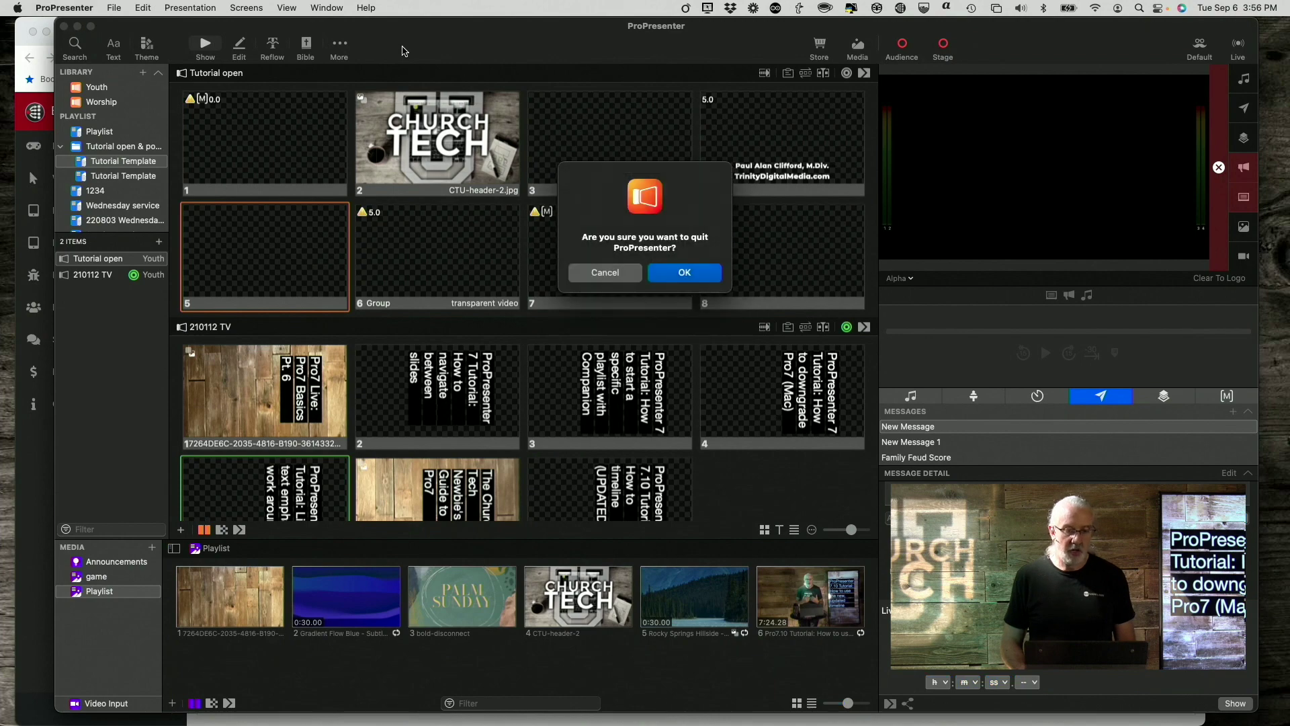
Step: Confirm quitting ProPresenter and return to RenewedVision's macOS version history page in Chrome
{"action": "left_click", "coordinate": [696, 278]}
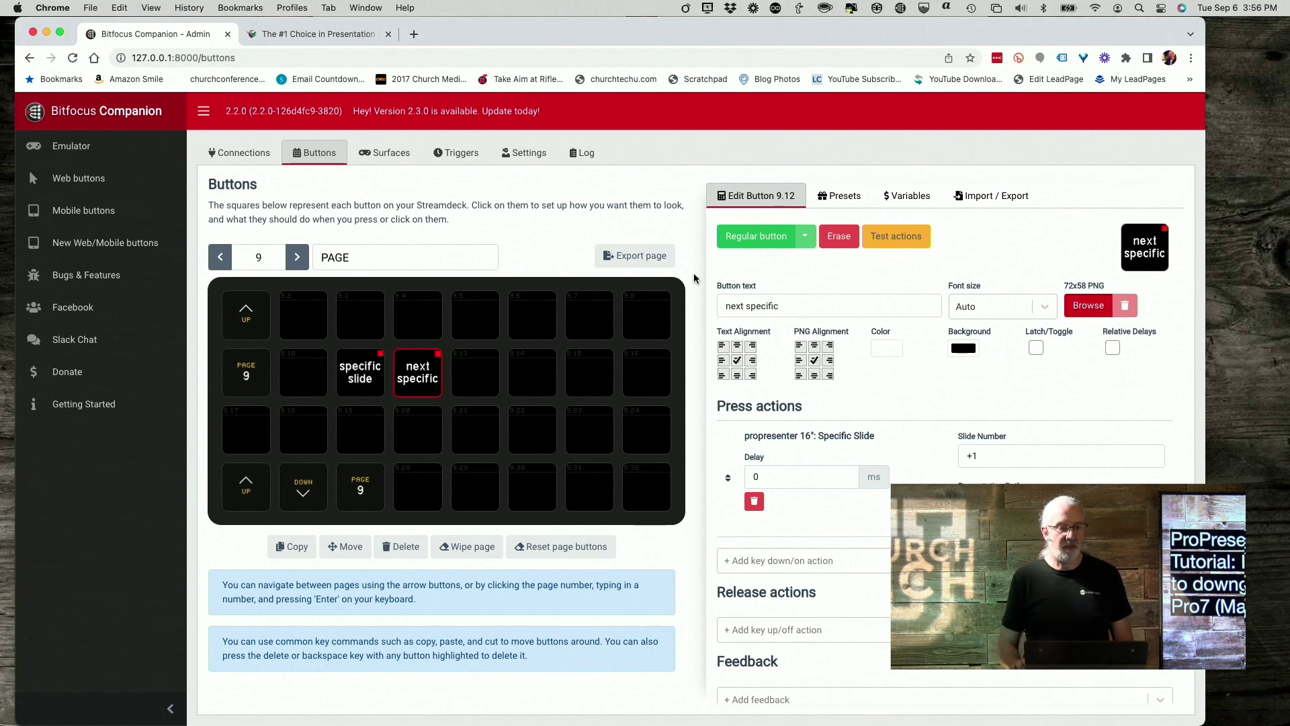
{"action": "left_click", "coordinate": [284, 35]}
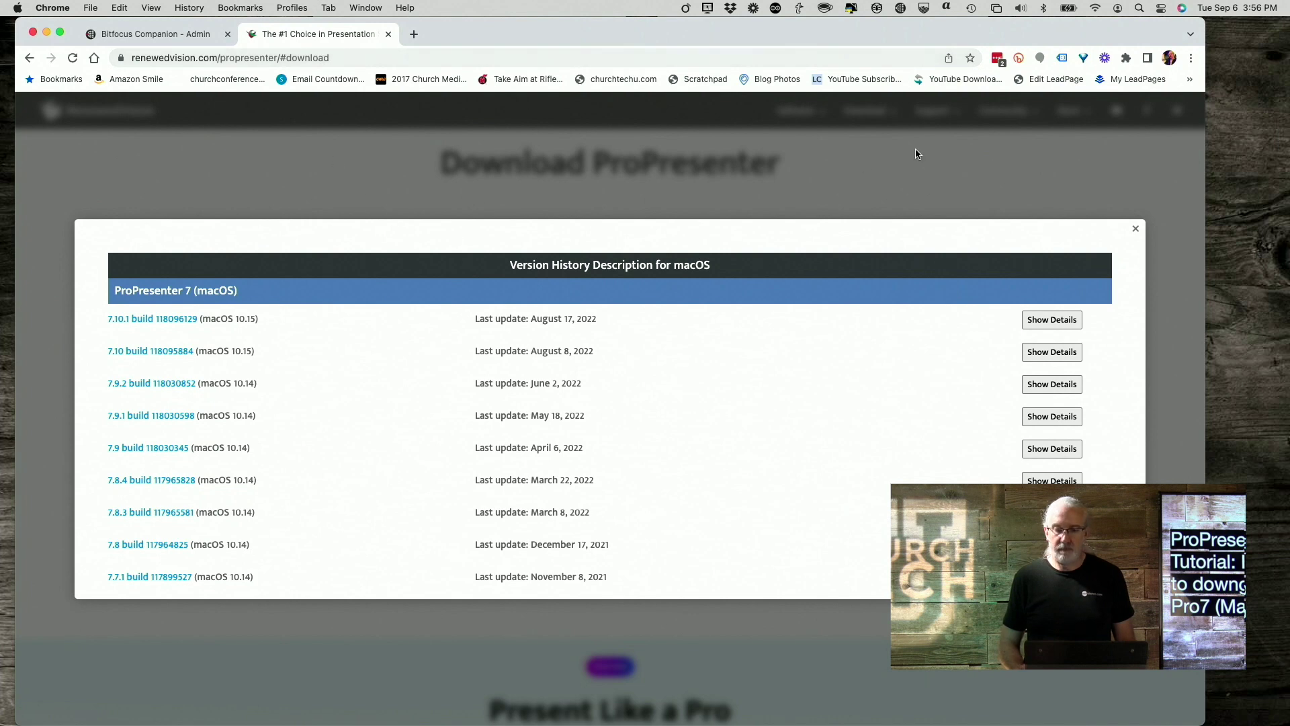
Step: Close the version history, go to Download > ProPresenter from the home page, and skip the signup form with Download Only
{"action": "left_click", "coordinate": [1132, 230]}
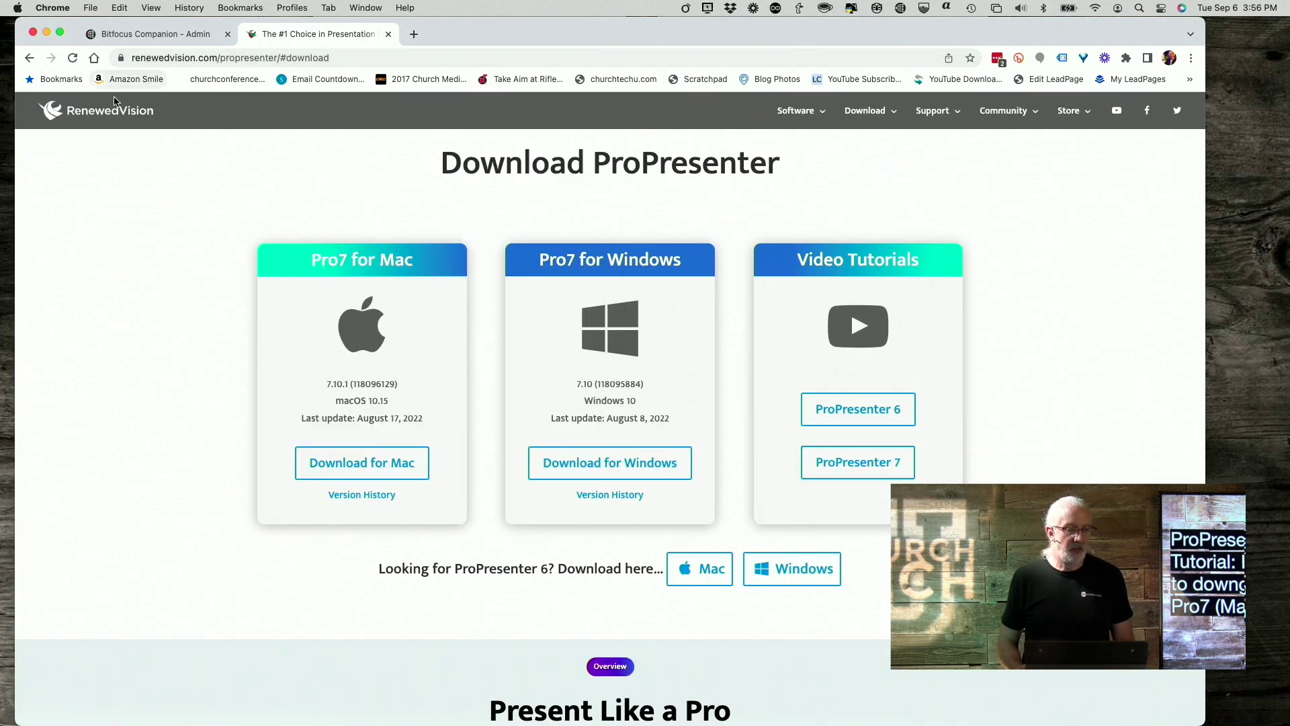
{"action": "left_click", "coordinate": [94, 114]}
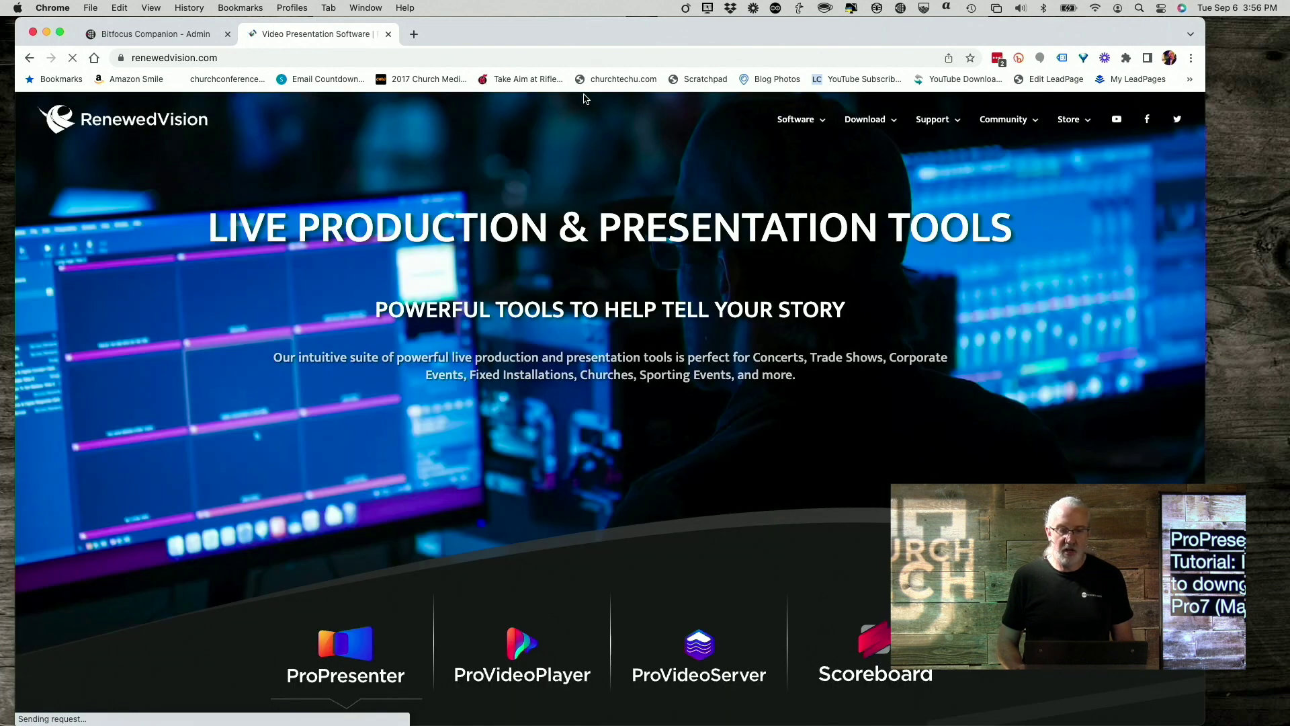
{"action": "mouse_move", "coordinate": [874, 126]}
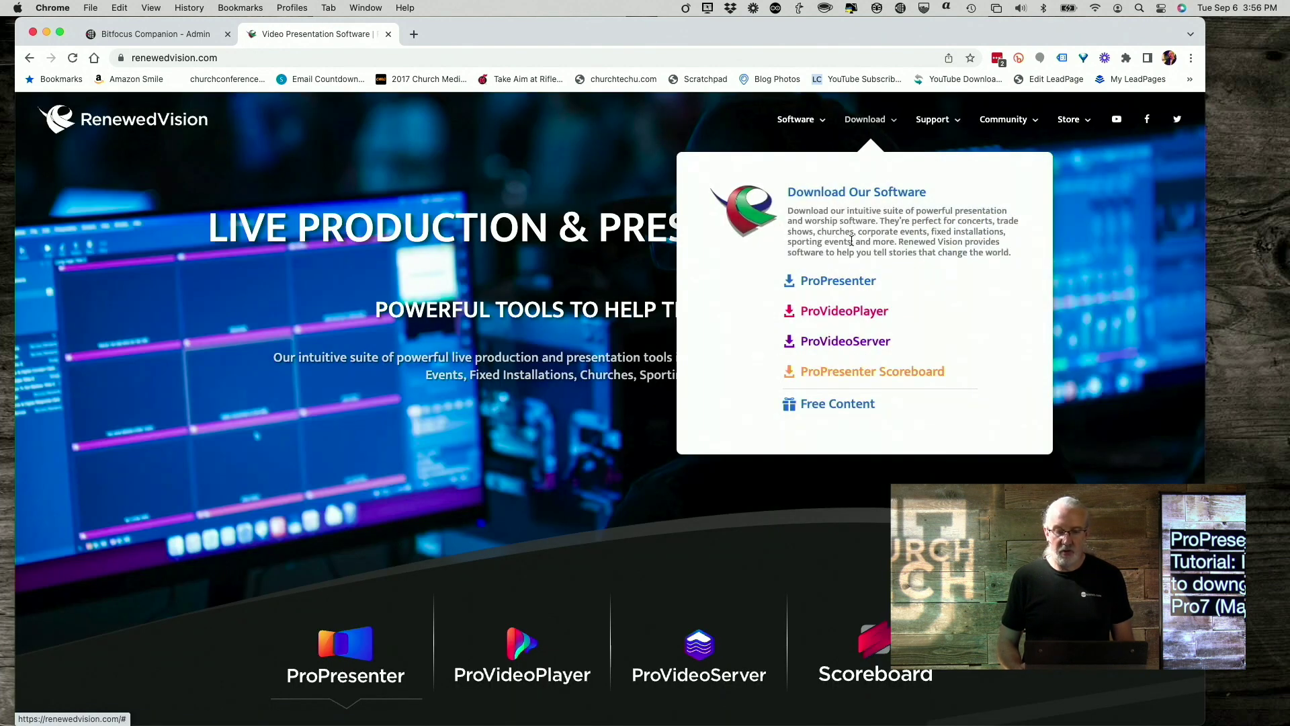
{"action": "left_click", "coordinate": [852, 286]}
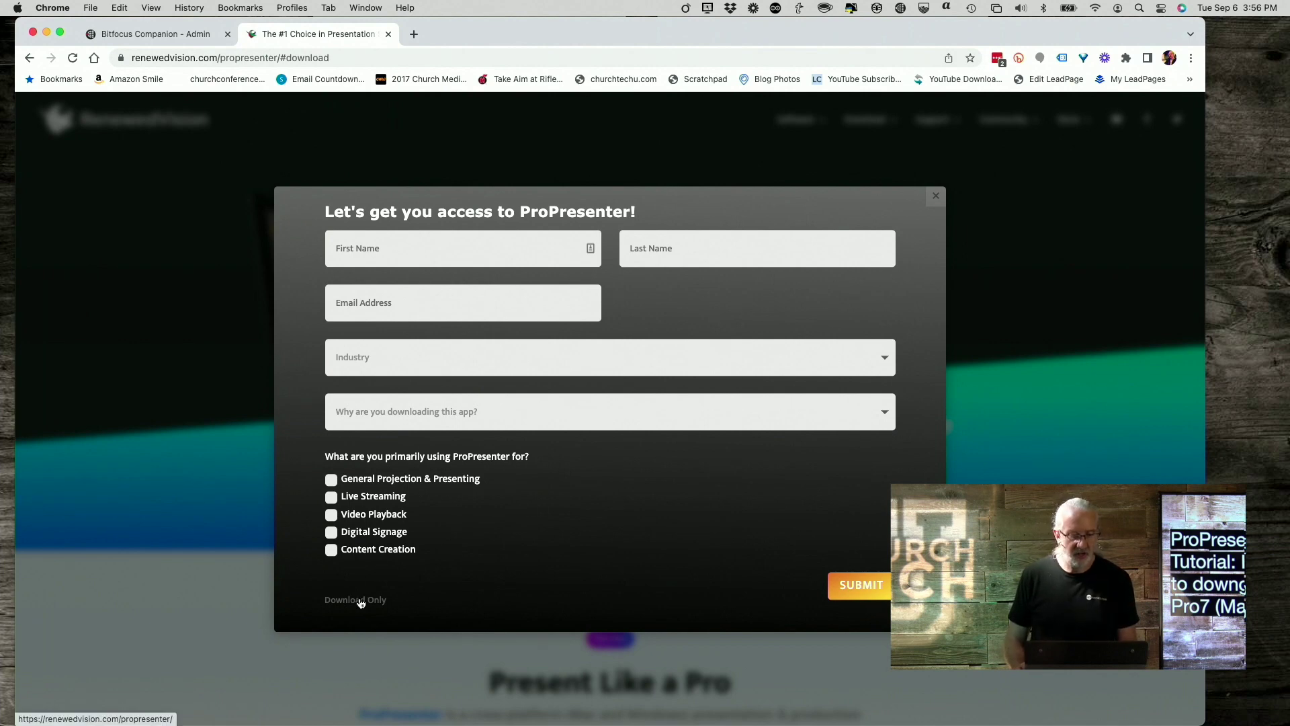
{"action": "left_click", "coordinate": [359, 602]}
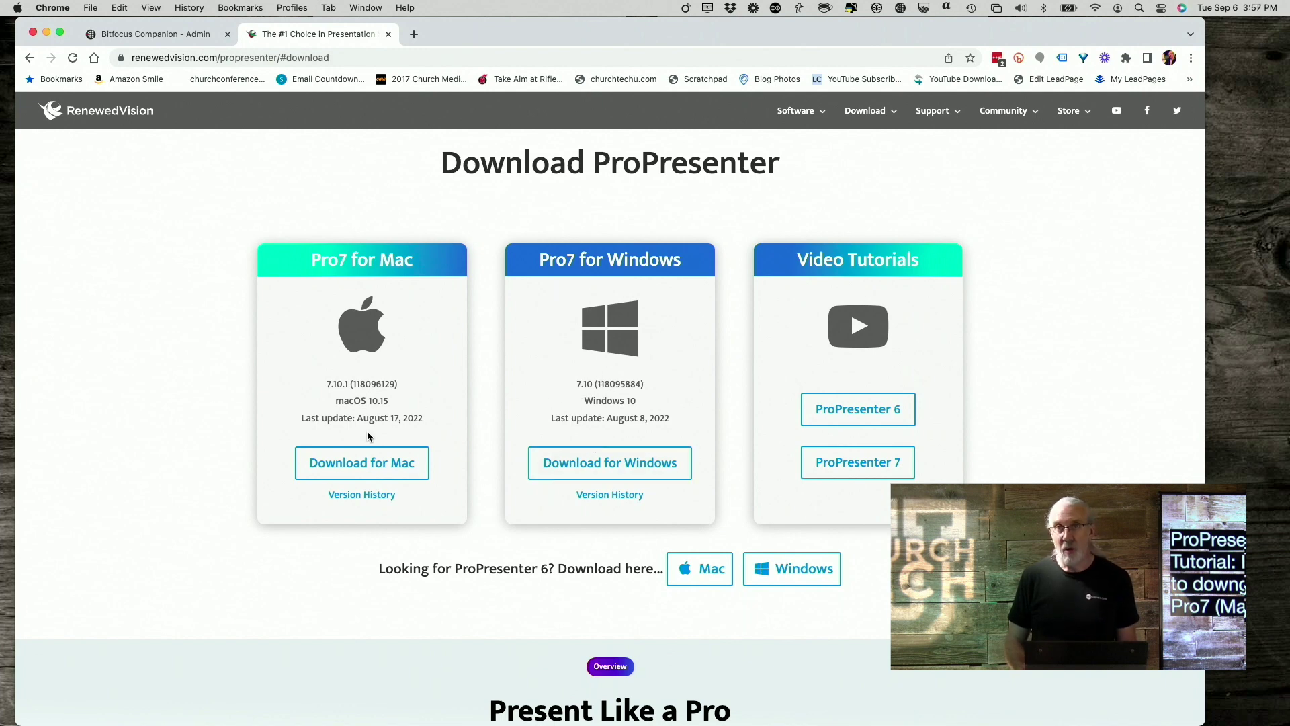
Step: Download the ProPresenter 7.9.2 macOS zip from Version History and reveal it in Finder
{"action": "left_click", "coordinate": [369, 496]}
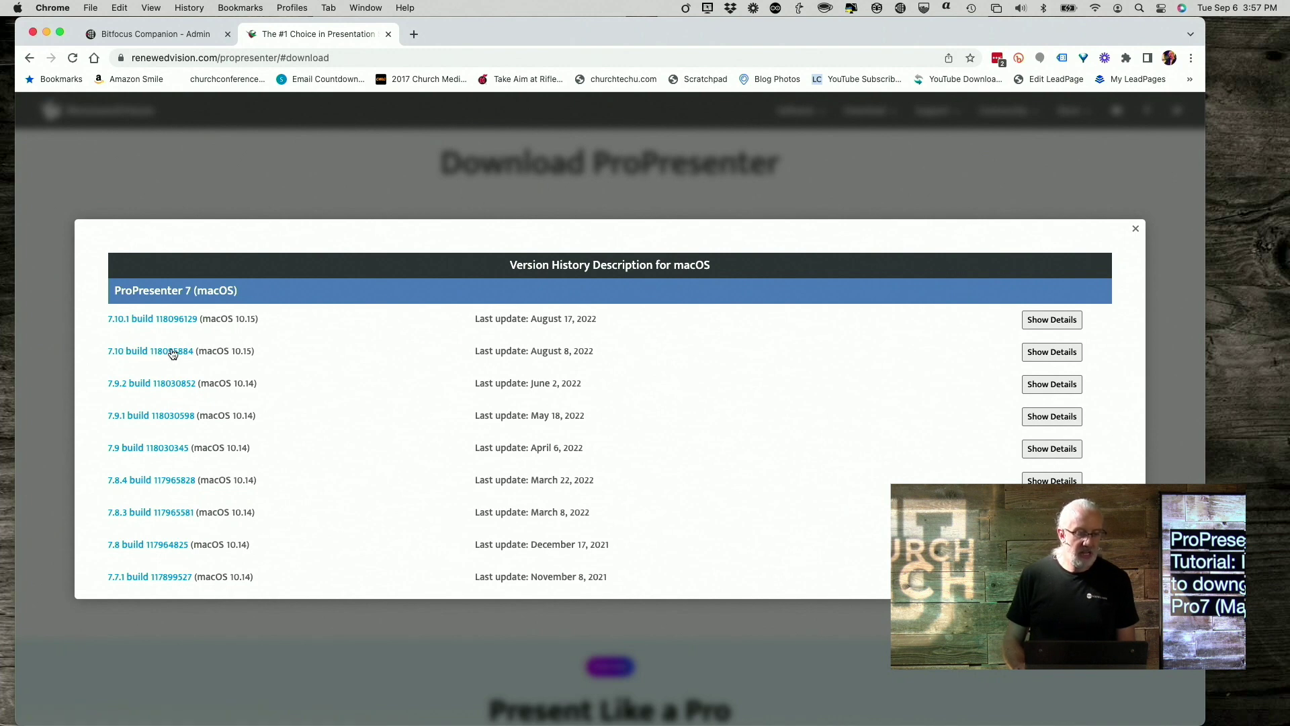
{"action": "left_click", "coordinate": [132, 386]}
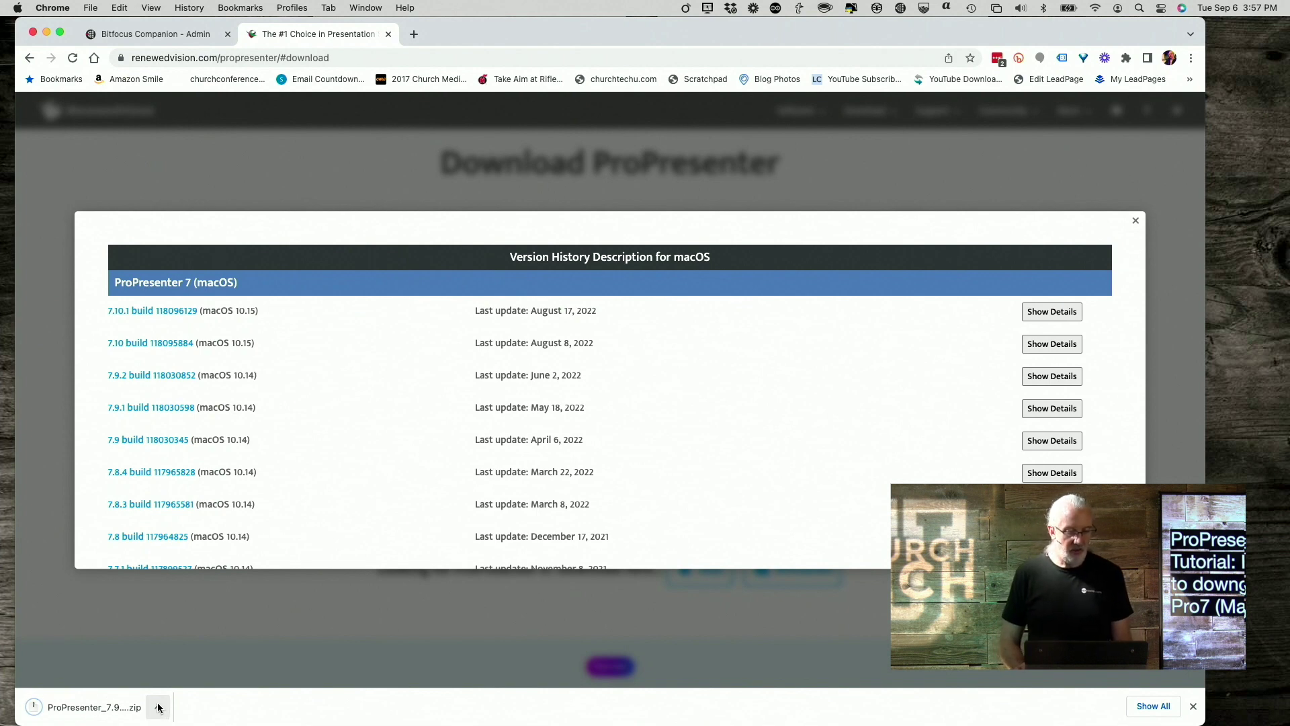
{"action": "left_click", "coordinate": [158, 708]}
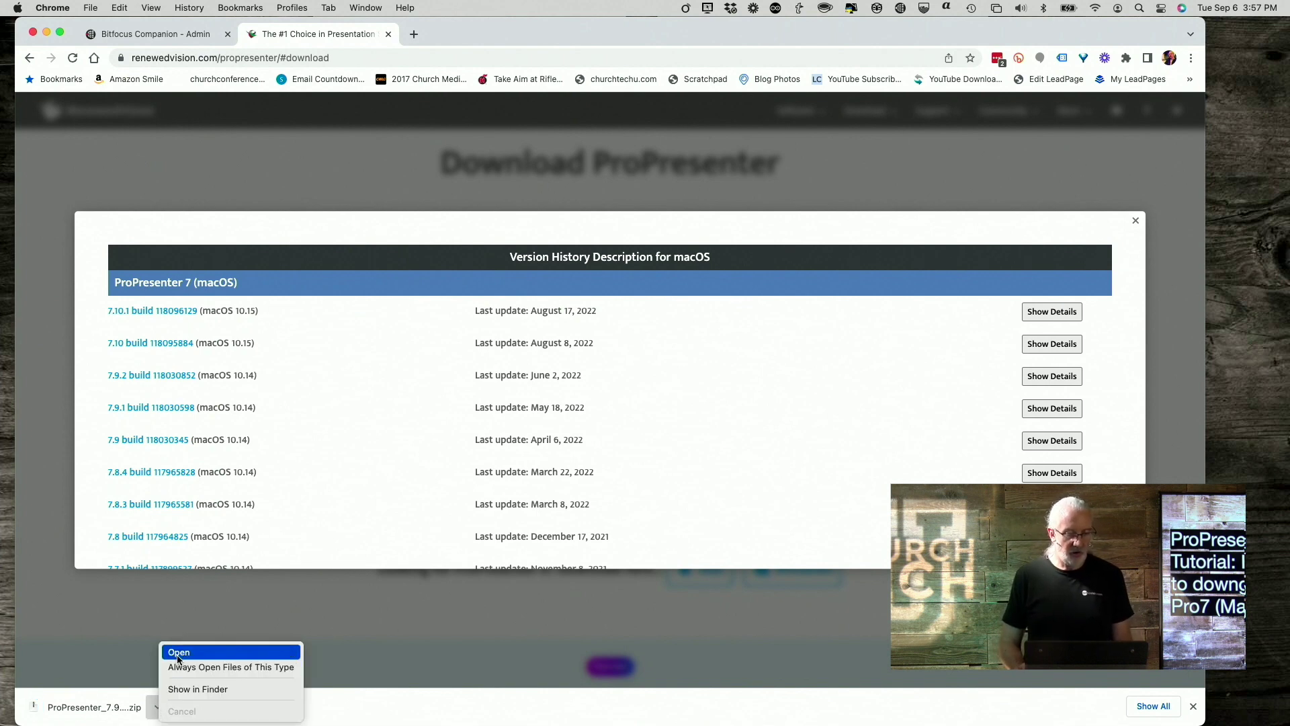
{"action": "left_click", "coordinate": [180, 690]}
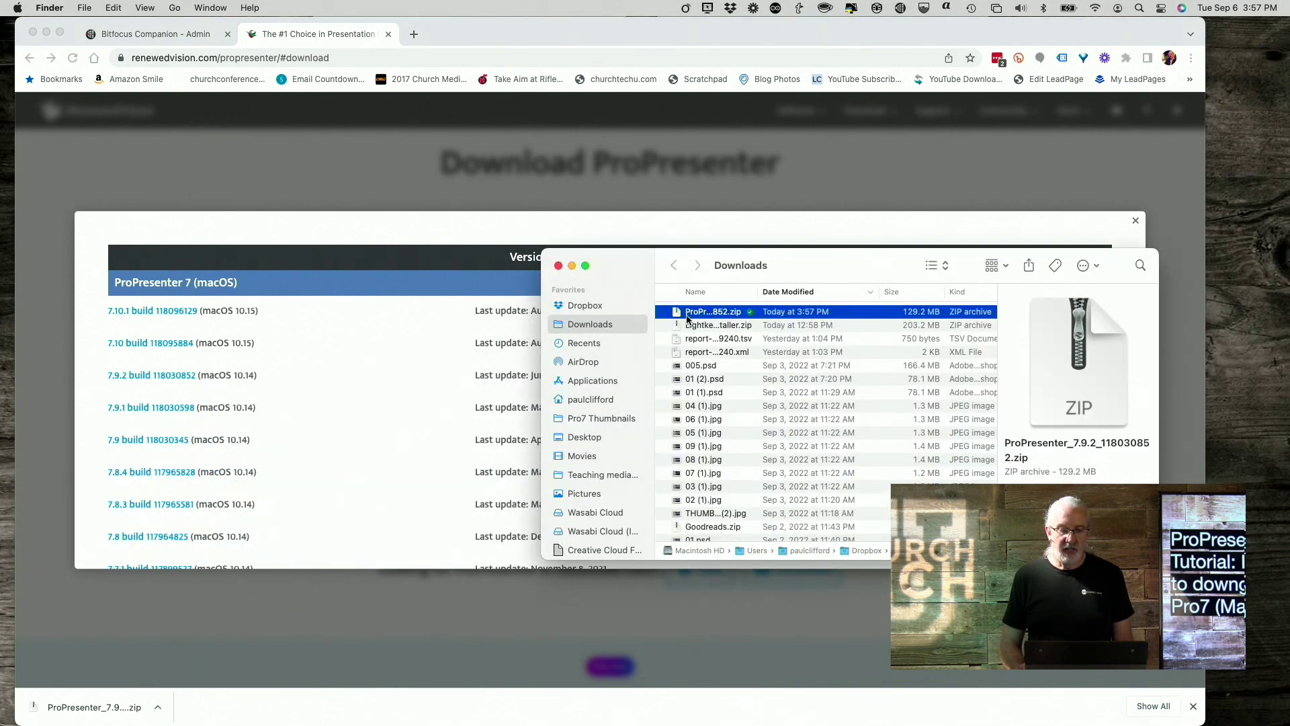
Step: Unzip the 7.9.2 download and drag ProPresenter 2.app onto Applications
{"action": "double_click", "coordinate": [678, 313]}
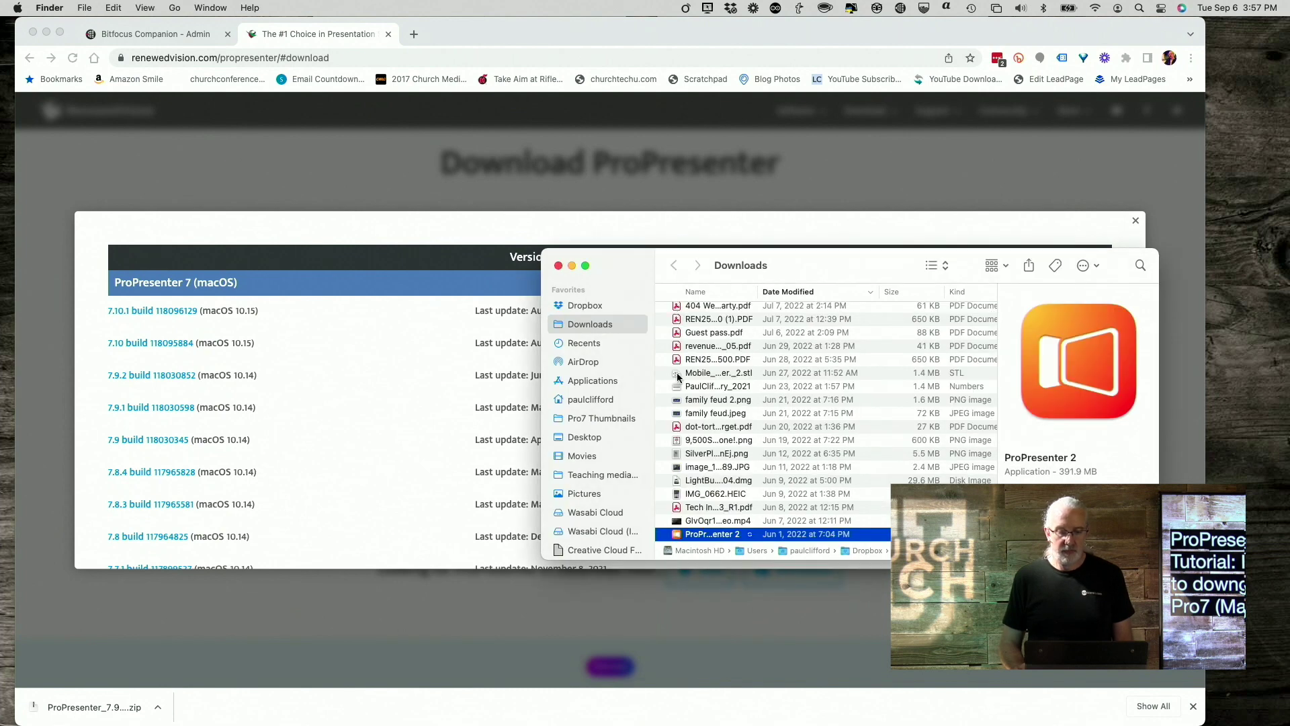
{"action": "scroll", "coordinate": [705, 480], "scroll_direction": "down", "scroll_amount": 5}
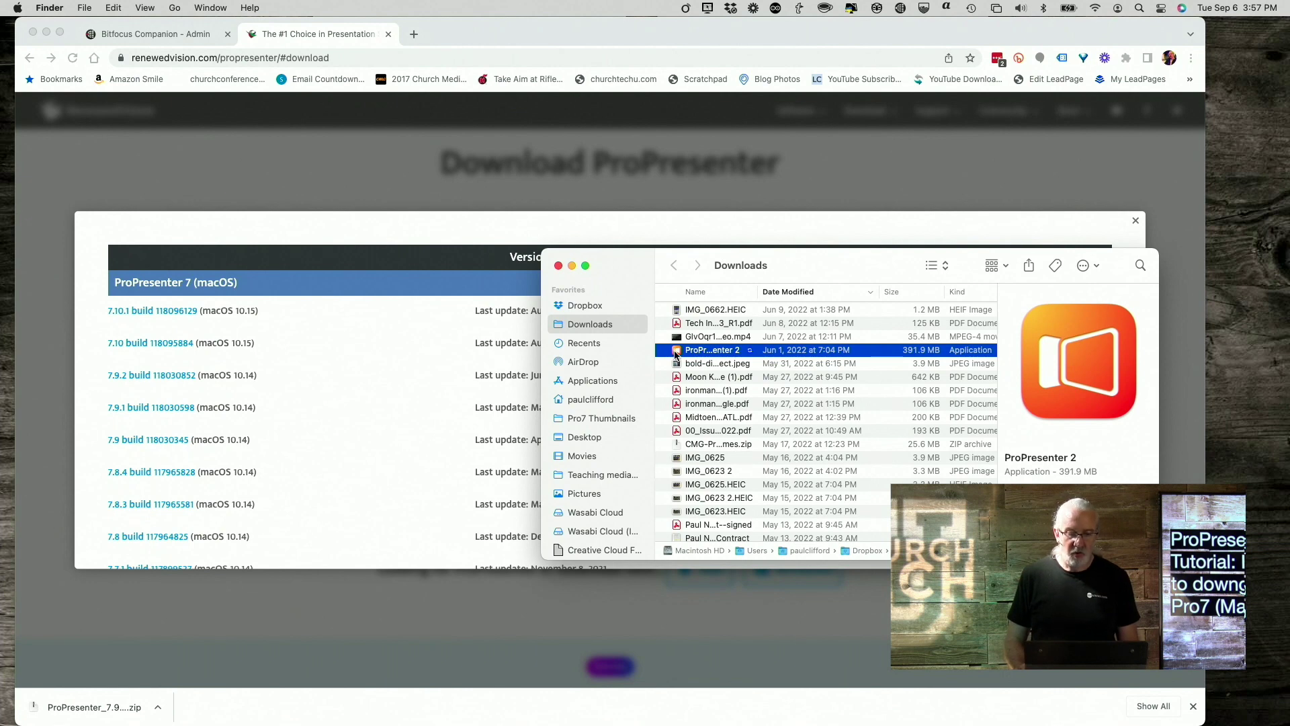
{"action": "mouse_move", "coordinate": [677, 352]}
{"action": "left_mouse_down"}
{"action": "mouse_move", "coordinate": [586, 385]}
{"action": "mouse_move", "coordinate": [732, 360]}
{"action": "mouse_move", "coordinate": [698, 350]}
{"action": "left_mouse_up"}
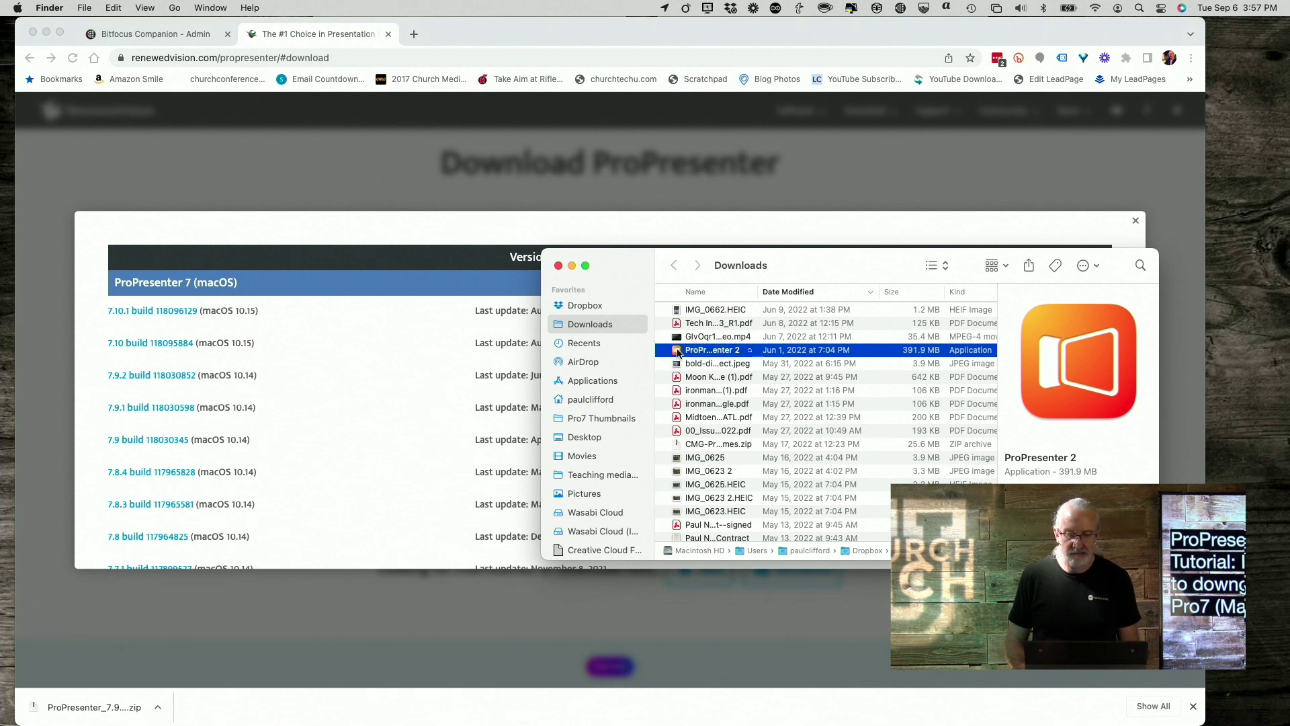
{"action": "left_click_drag", "start_coordinate": [678, 352], "coordinate": [618, 383]}
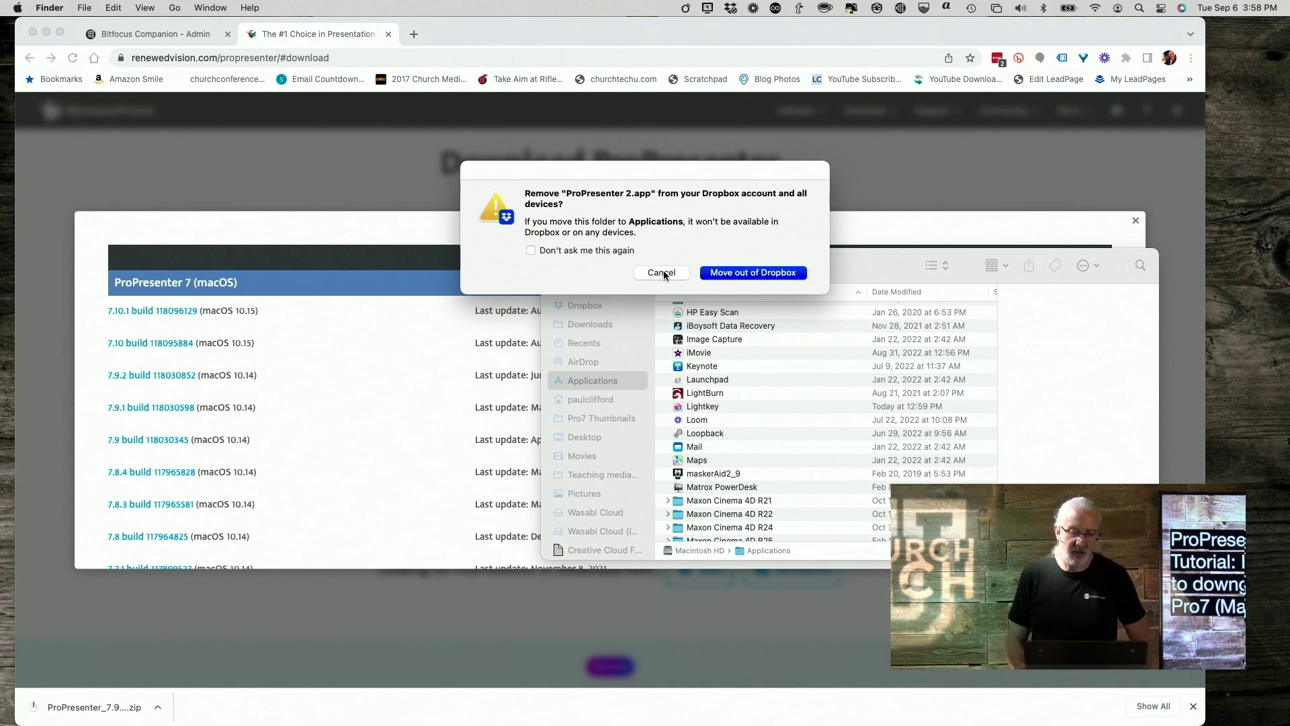
Step: Approve moving ProPresenter 2 out of Dropbox, then select it in the Applications folder
{"action": "left_click", "coordinate": [719, 271]}
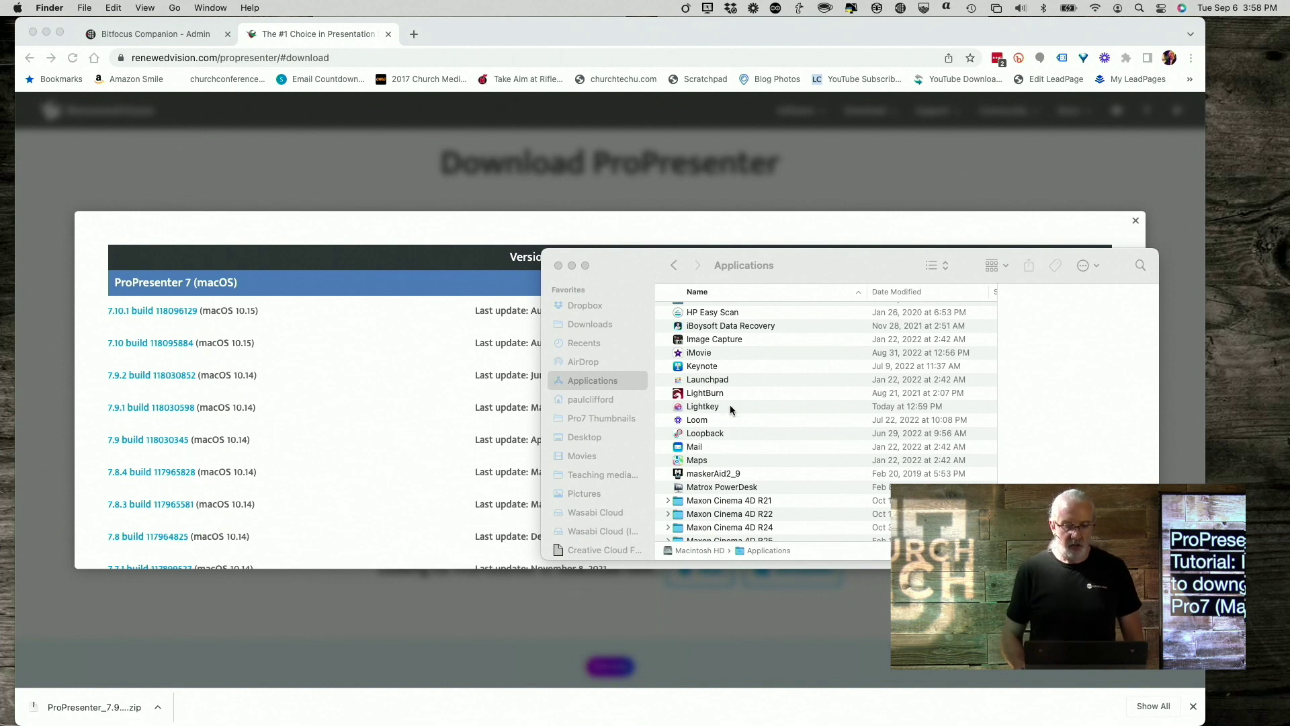
{"action": "scroll", "coordinate": [606, 442], "scroll_direction": "down", "scroll_amount": 5}
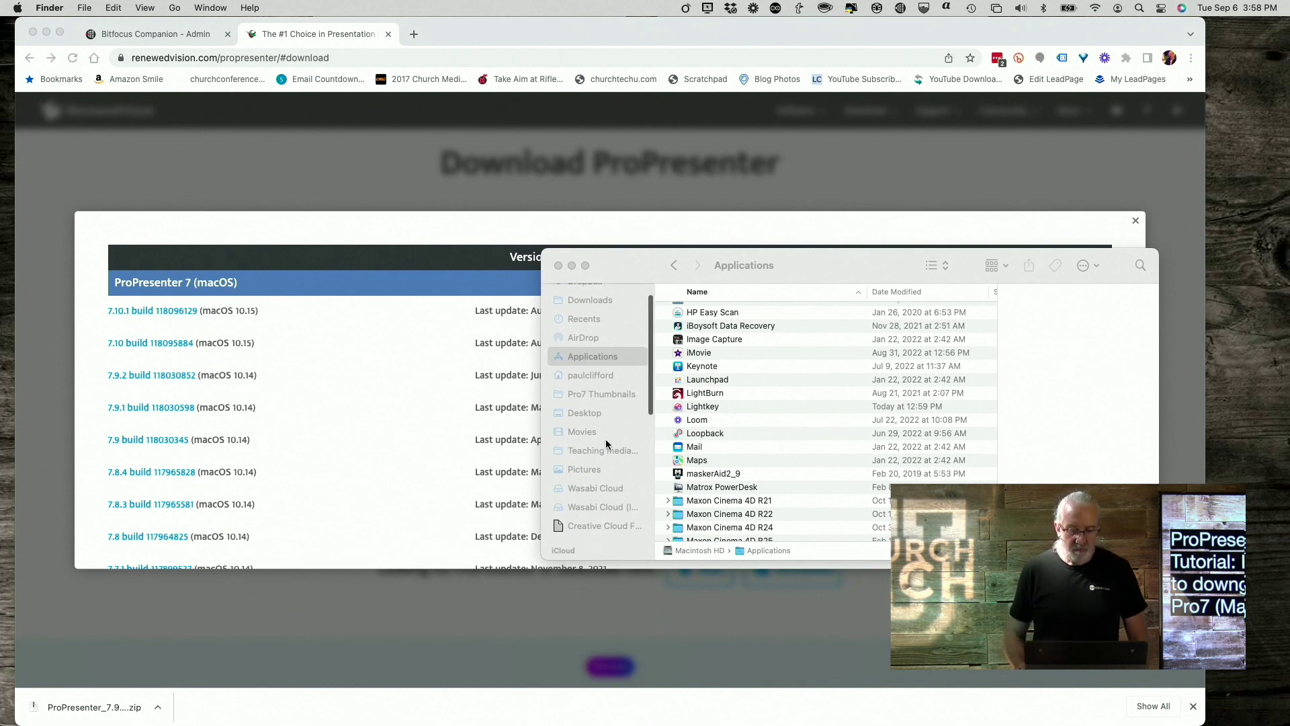
{"action": "scroll", "coordinate": [606, 444], "scroll_direction": "up", "scroll_amount": 4}
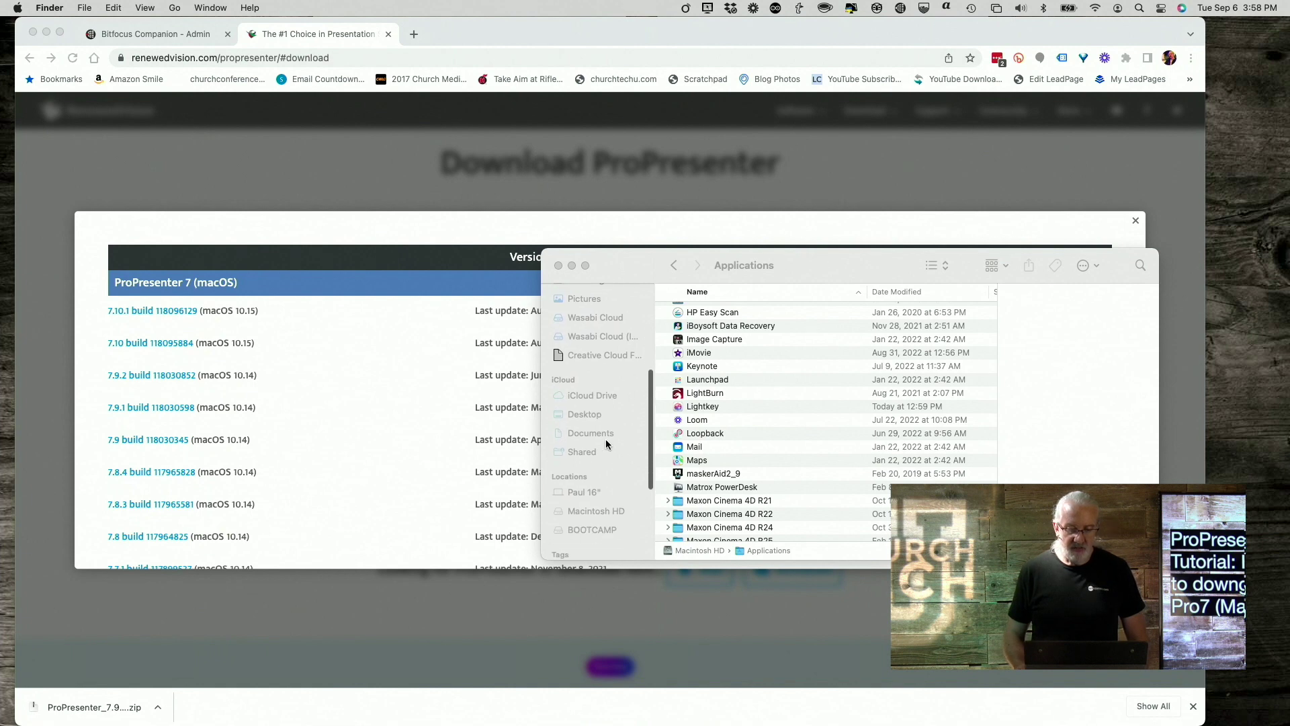
{"action": "scroll", "coordinate": [606, 441], "scroll_direction": "up", "scroll_amount": 1}
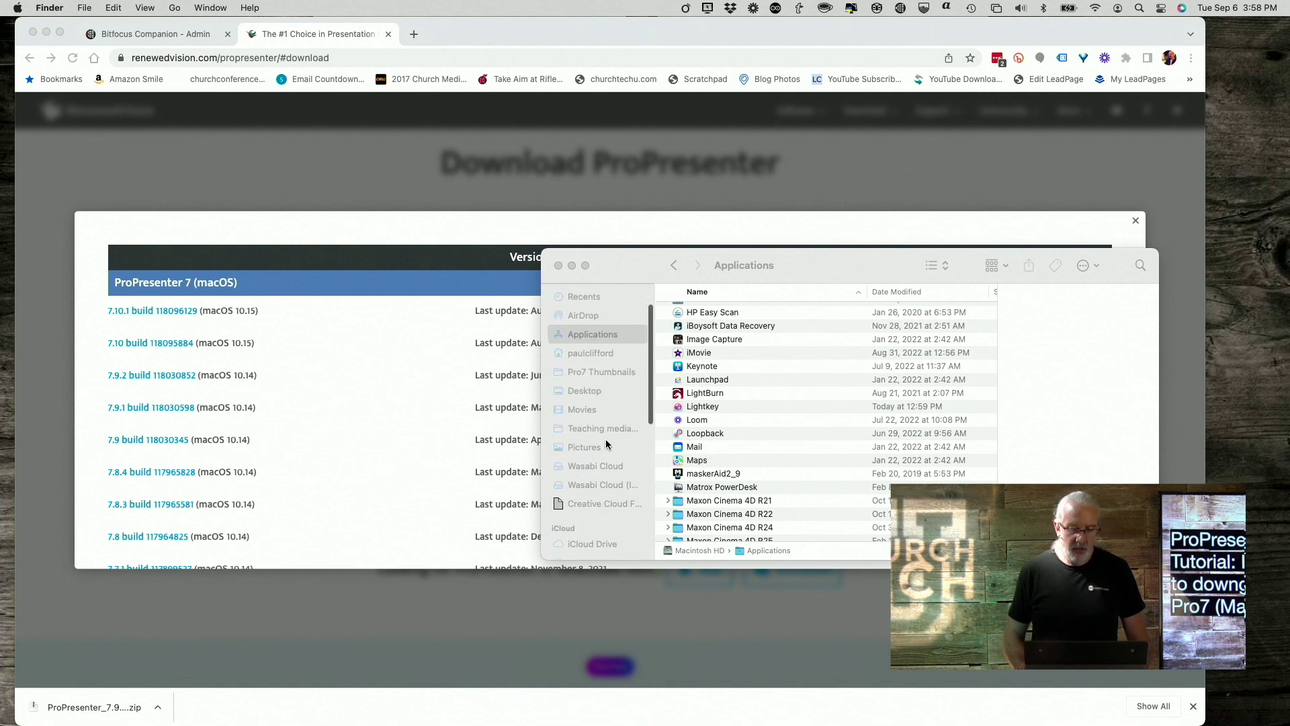
{"action": "left_click", "coordinate": [598, 338]}
{"action": "scroll", "coordinate": [813, 370], "scroll_direction": "down", "scroll_amount": 10}
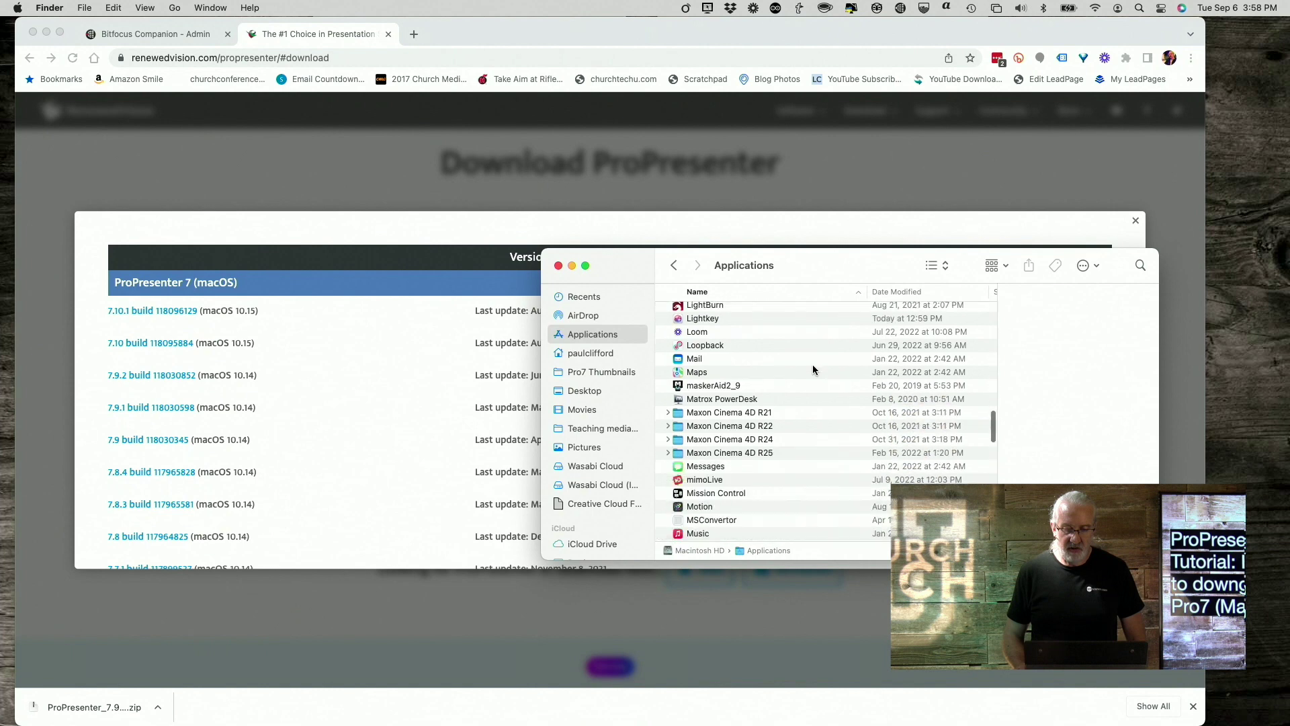
{"action": "scroll", "coordinate": [813, 369], "scroll_direction": "down", "scroll_amount": 5}
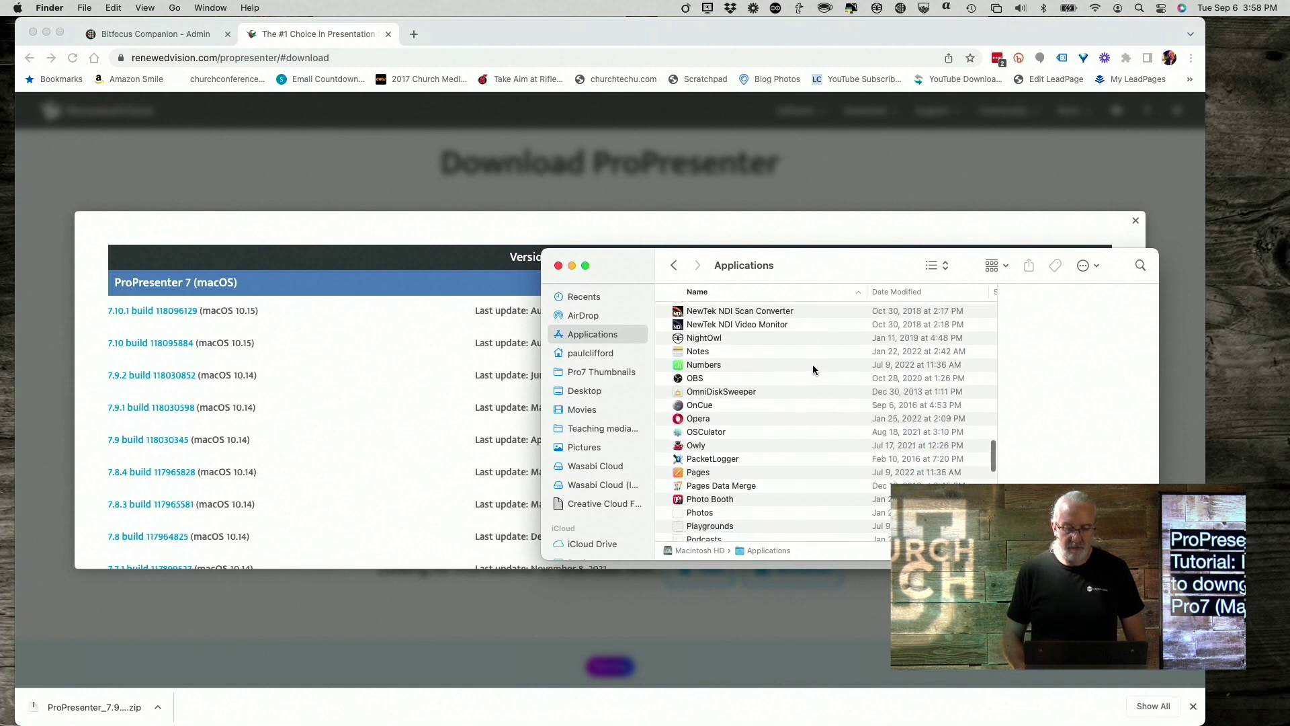
{"action": "scroll", "coordinate": [813, 370], "scroll_direction": "down", "scroll_amount": 8}
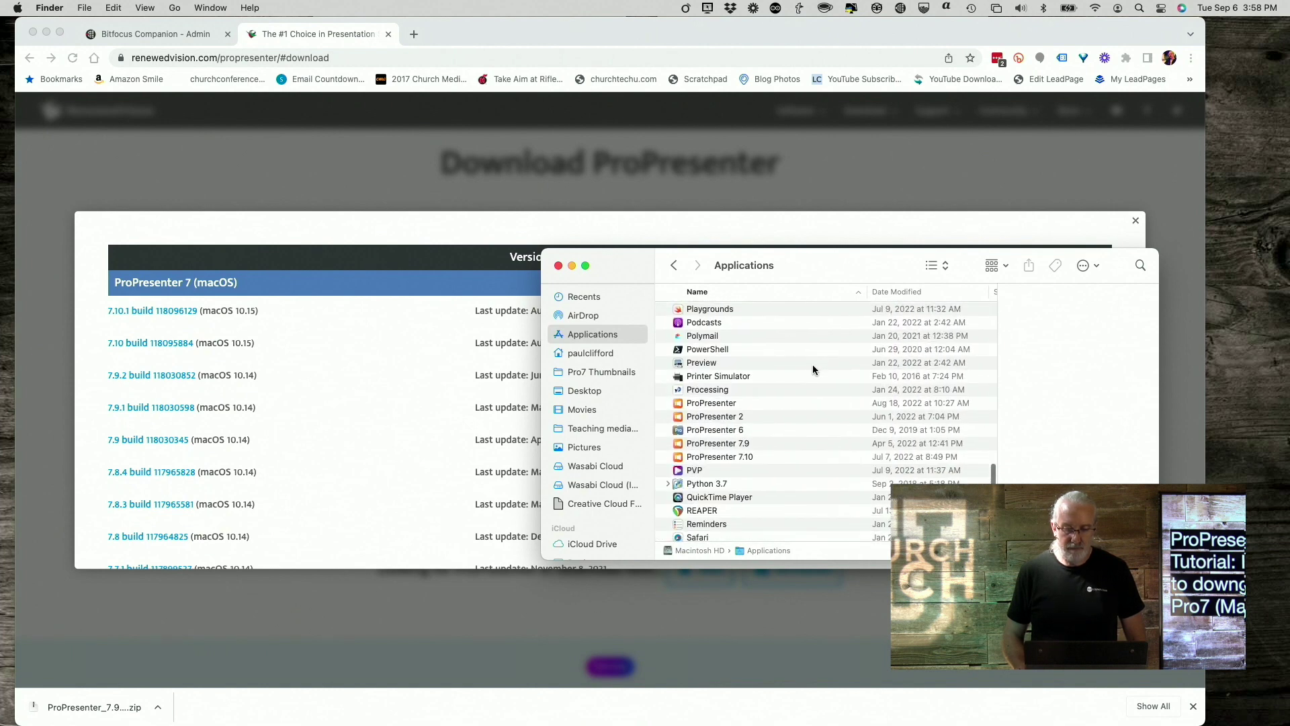
{"action": "left_click", "coordinate": [706, 398]}
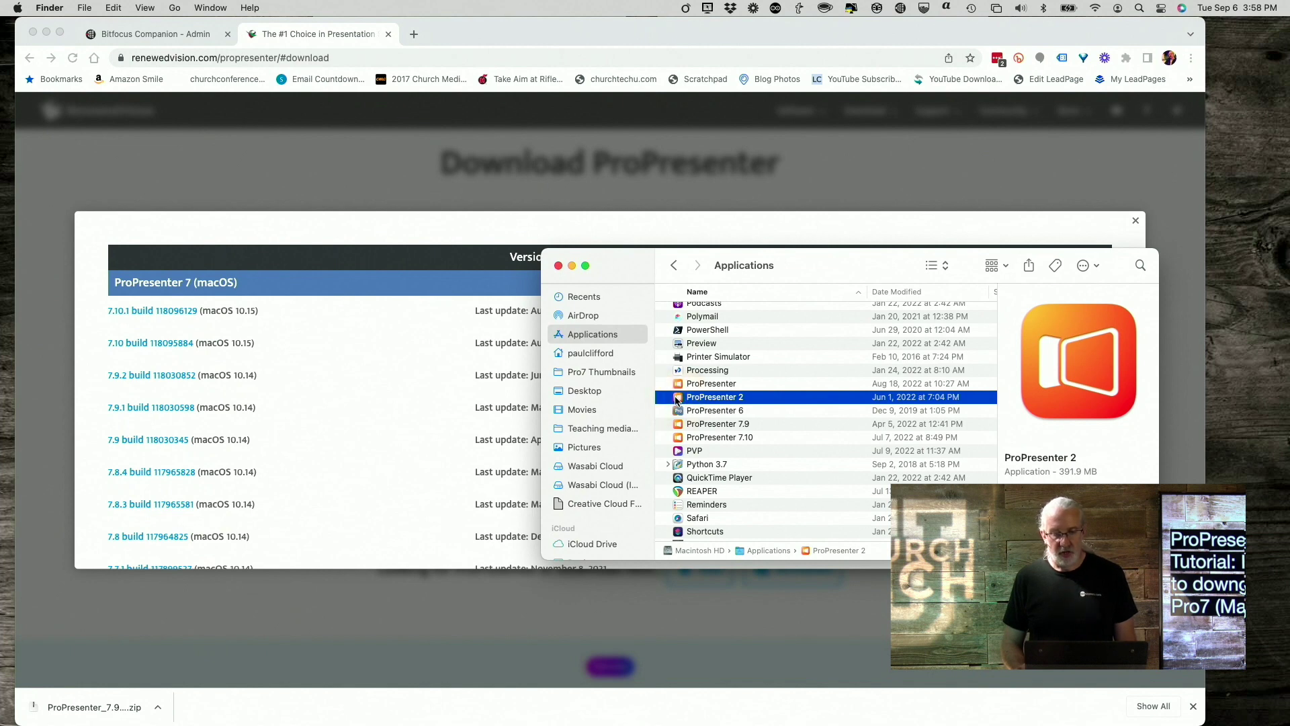
Step: Launch ProPresenter 2 from Applications, allowing it past the internet-download warning
{"action": "double_click", "coordinate": [678, 401]}
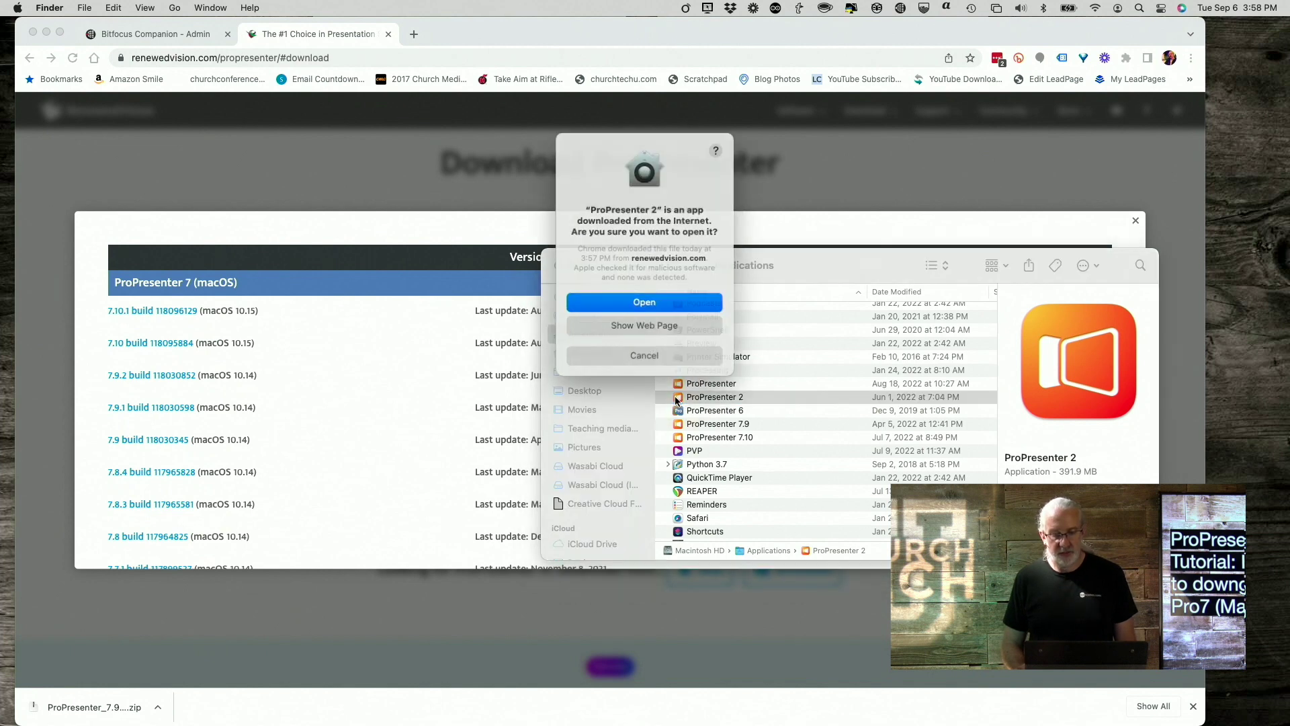
{"action": "left_click", "coordinate": [674, 307]}
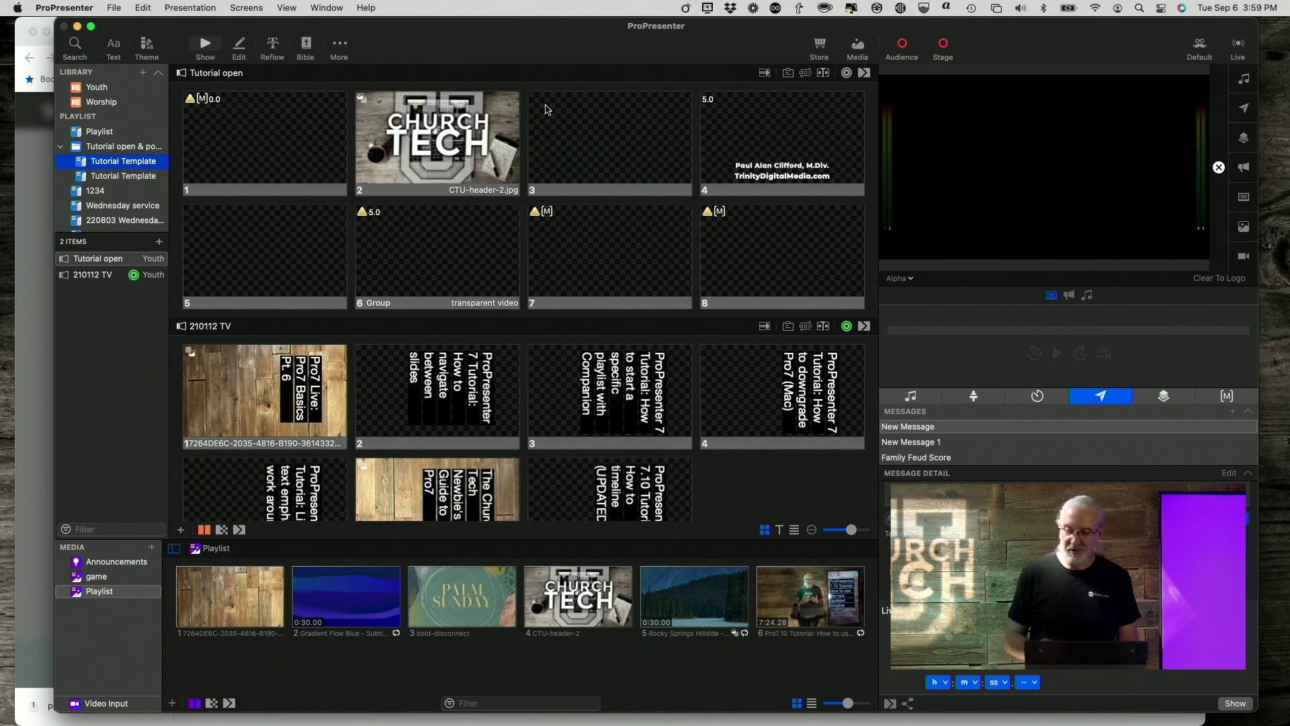
Step: Show slide 1 of 210112 TV, then send slide 4, the Pro7 downgrade tutorial title, live
{"action": "scroll", "coordinate": [460, 278], "scroll_direction": "down", "scroll_amount": 1}
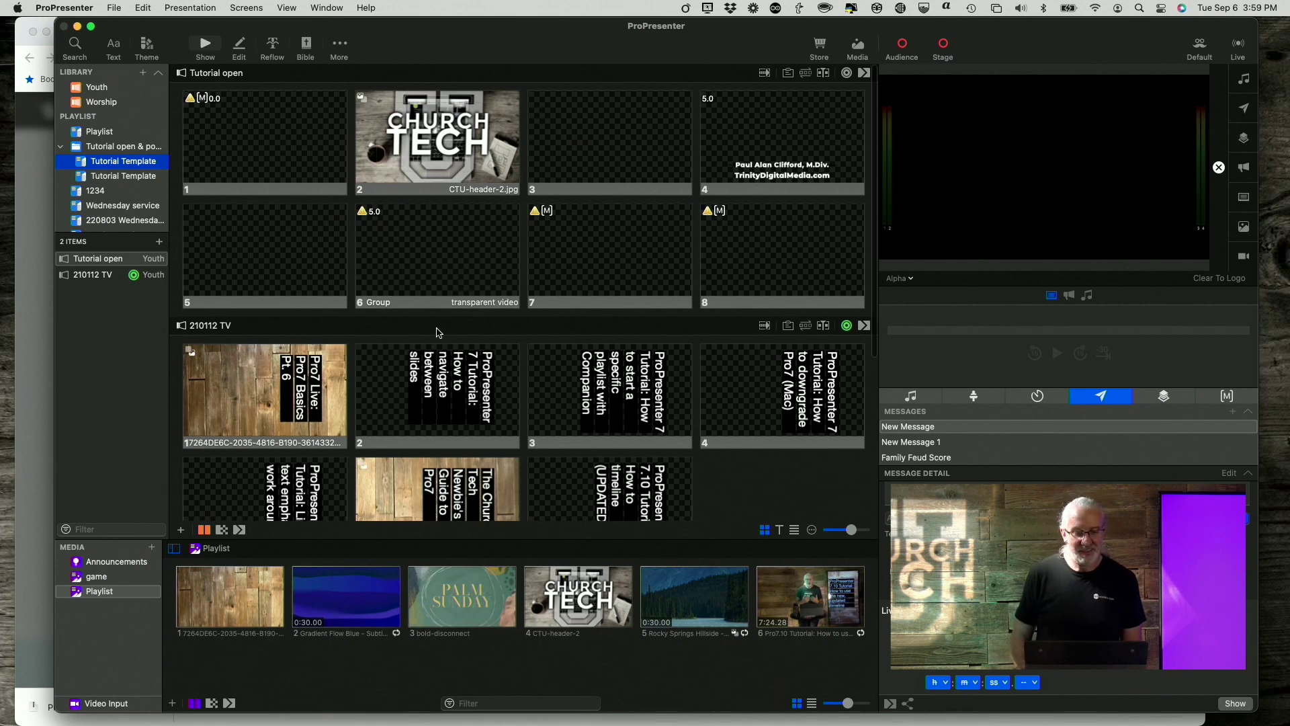
{"action": "scroll", "coordinate": [496, 376], "scroll_direction": "down", "scroll_amount": 2}
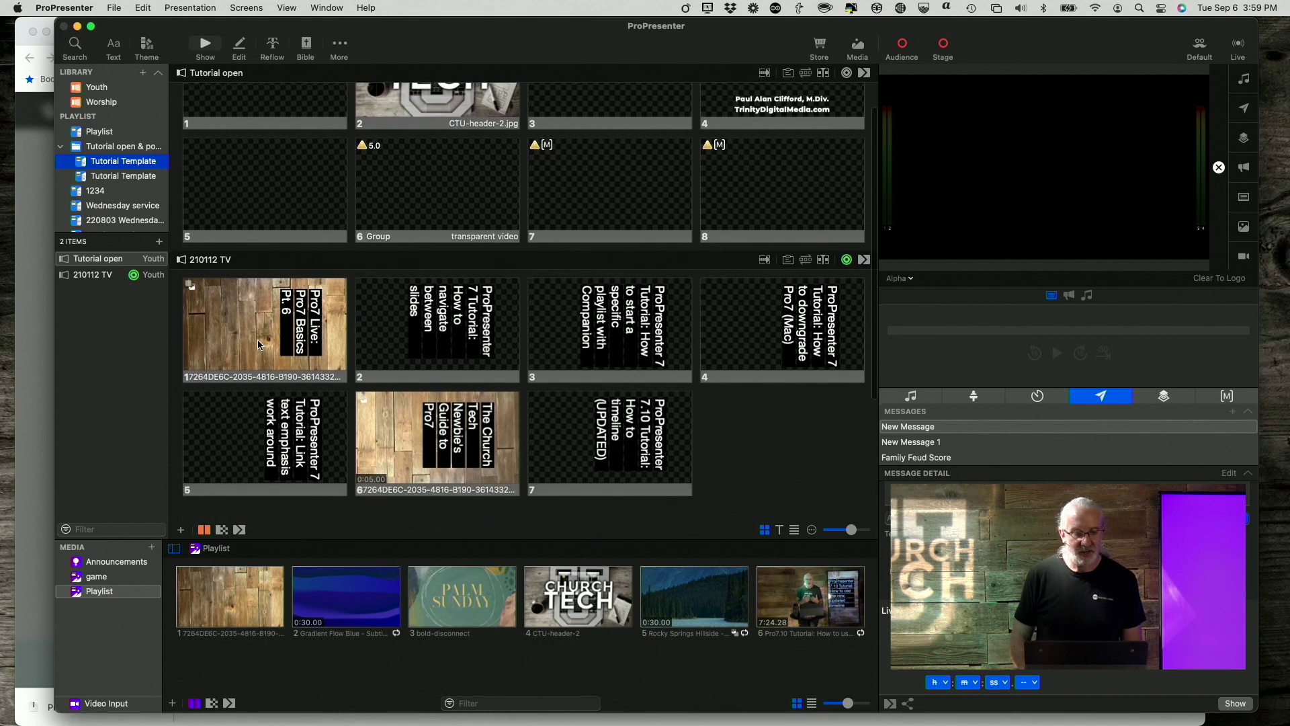
{"action": "left_click", "coordinate": [260, 344]}
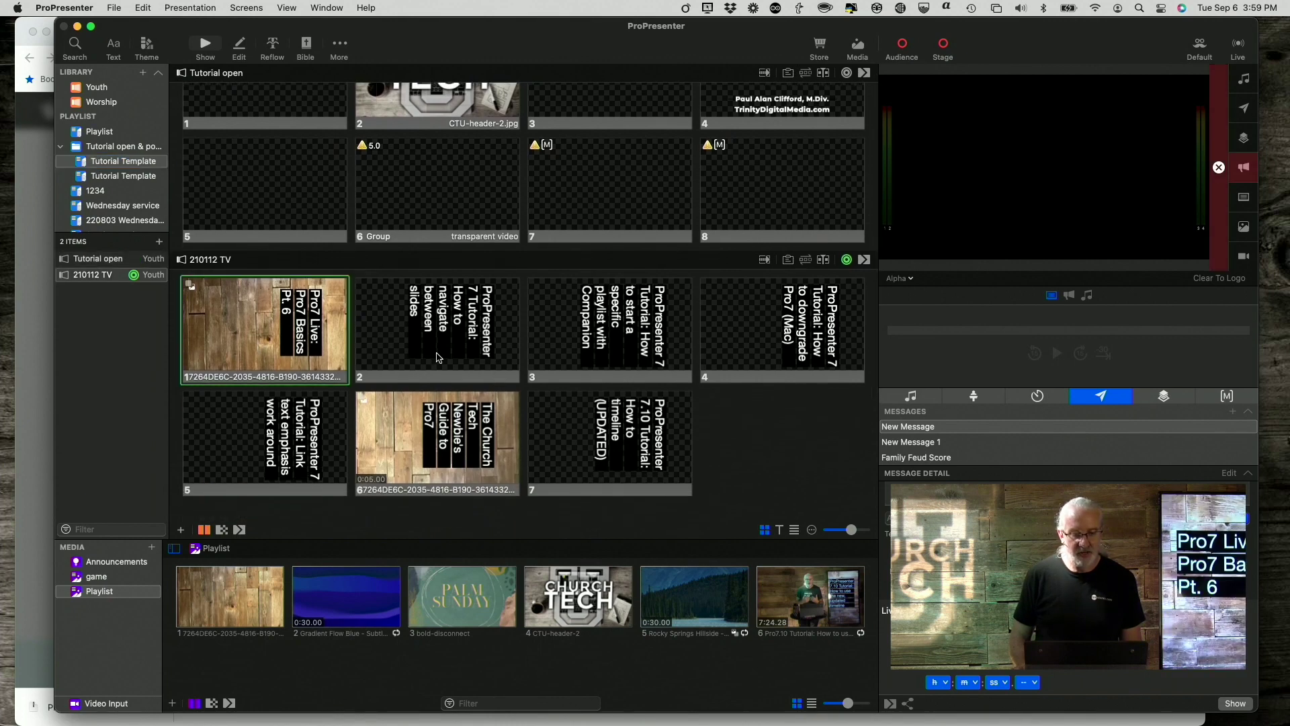
{"action": "left_click", "coordinate": [783, 328]}
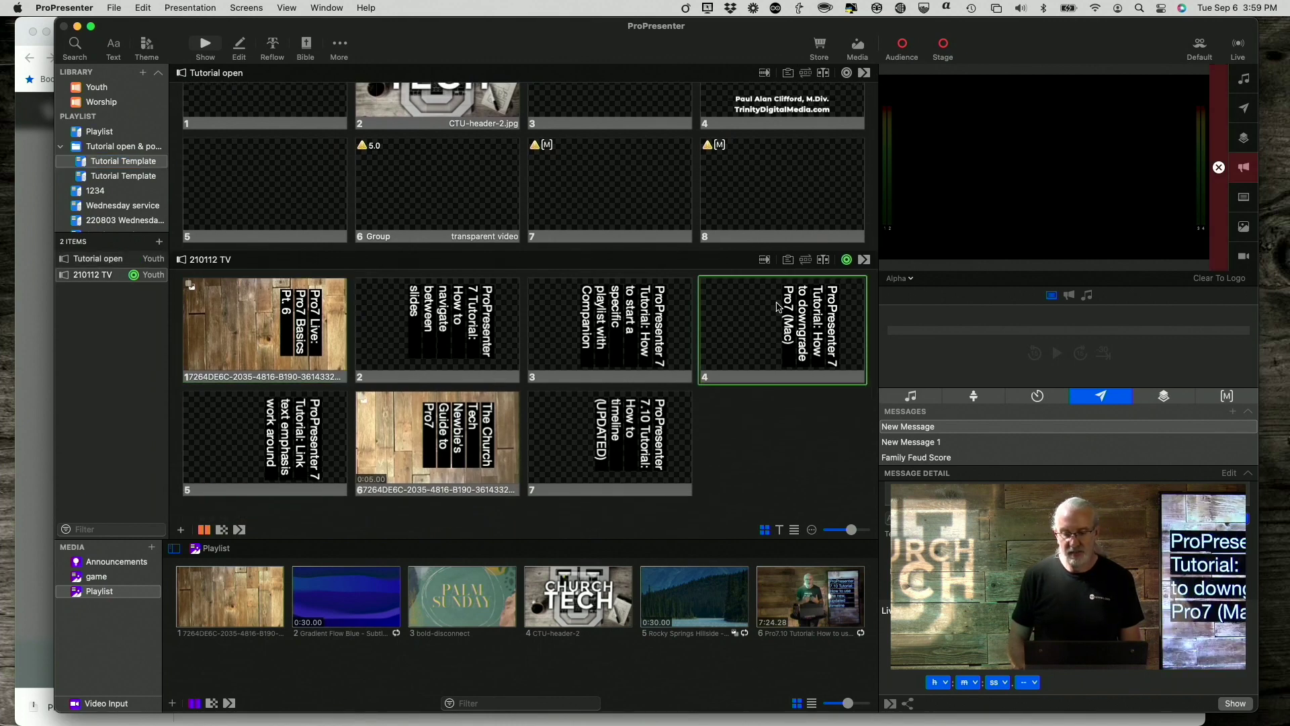